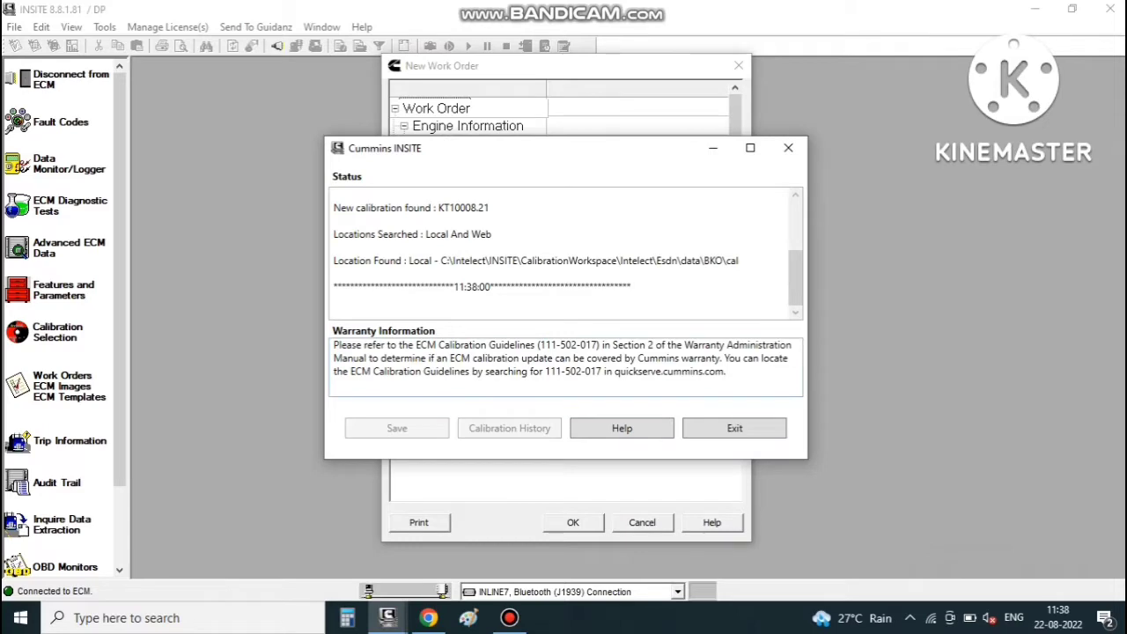
Fill in the new work order's Customer Contact field with the vehicle registration number and accept the work order.
key("Return")
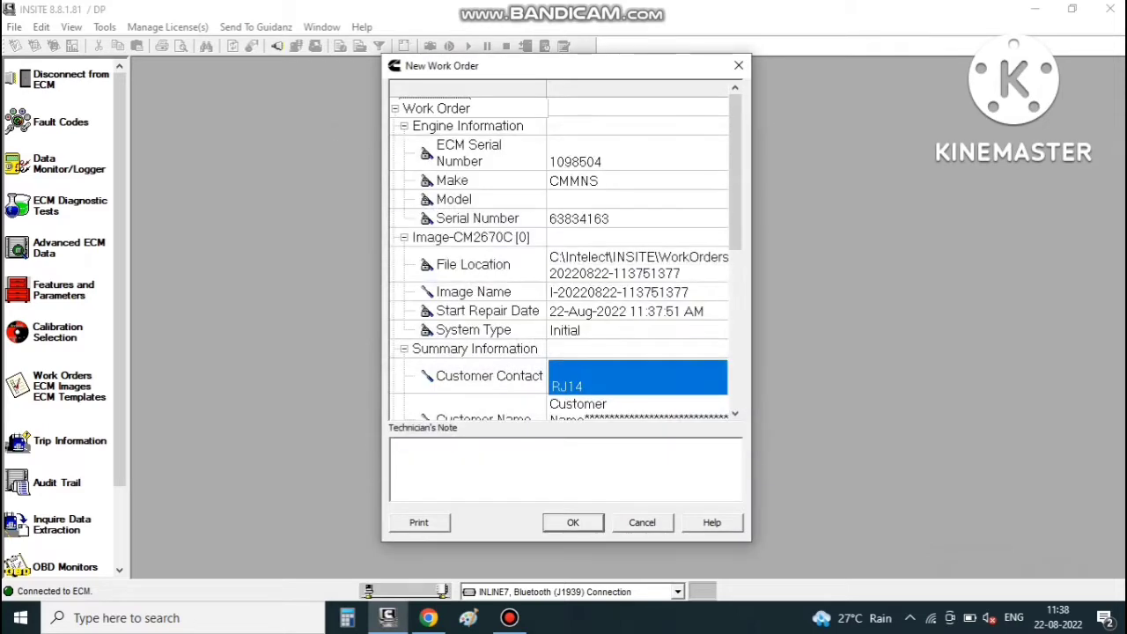
type("RJ14GL")
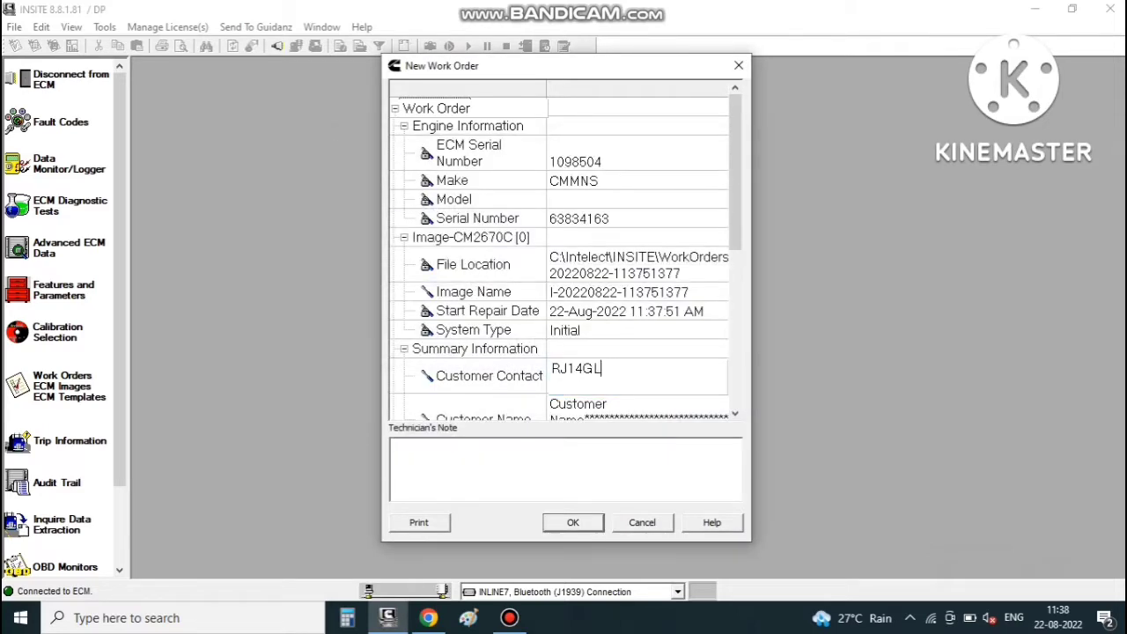
key("Return")
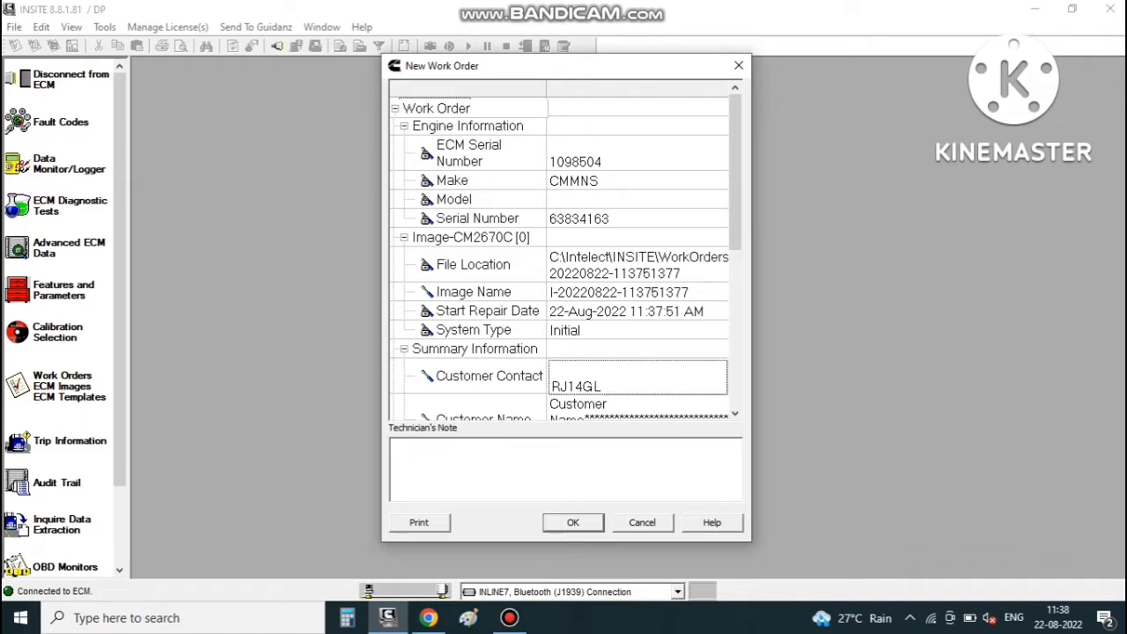
left_click(638, 410)
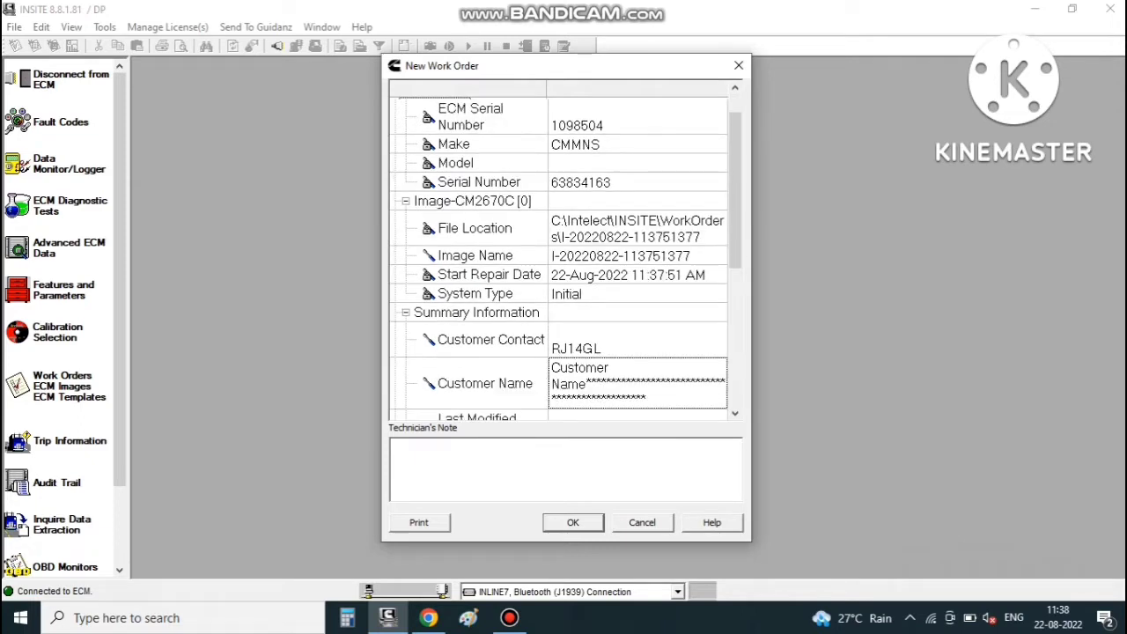
left_click(603, 330)
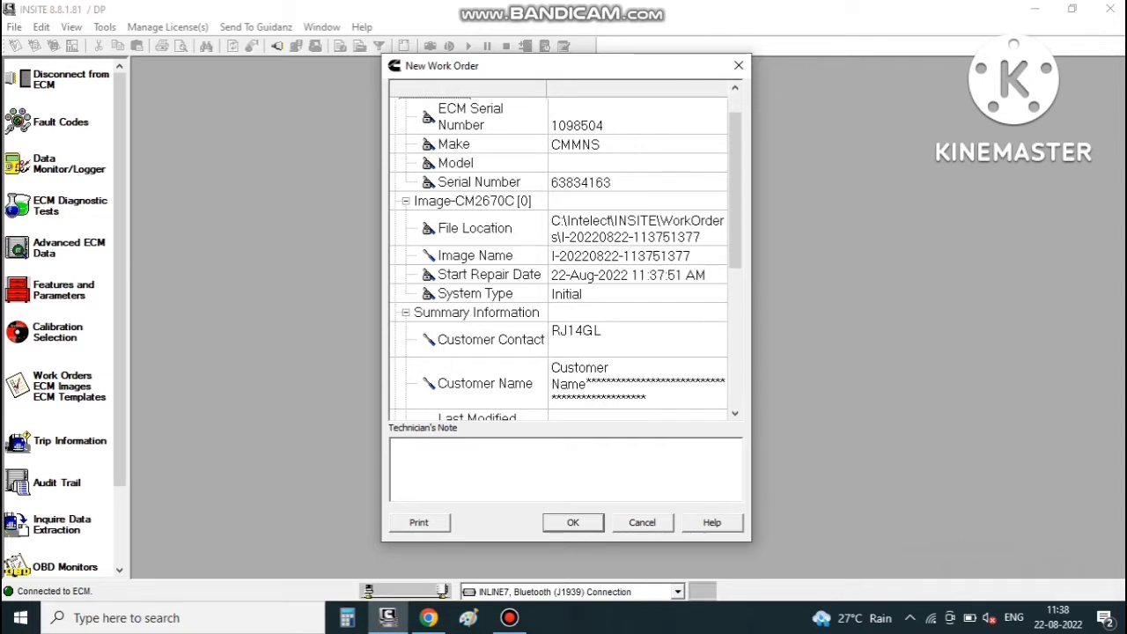
type("6152")
key("Return")
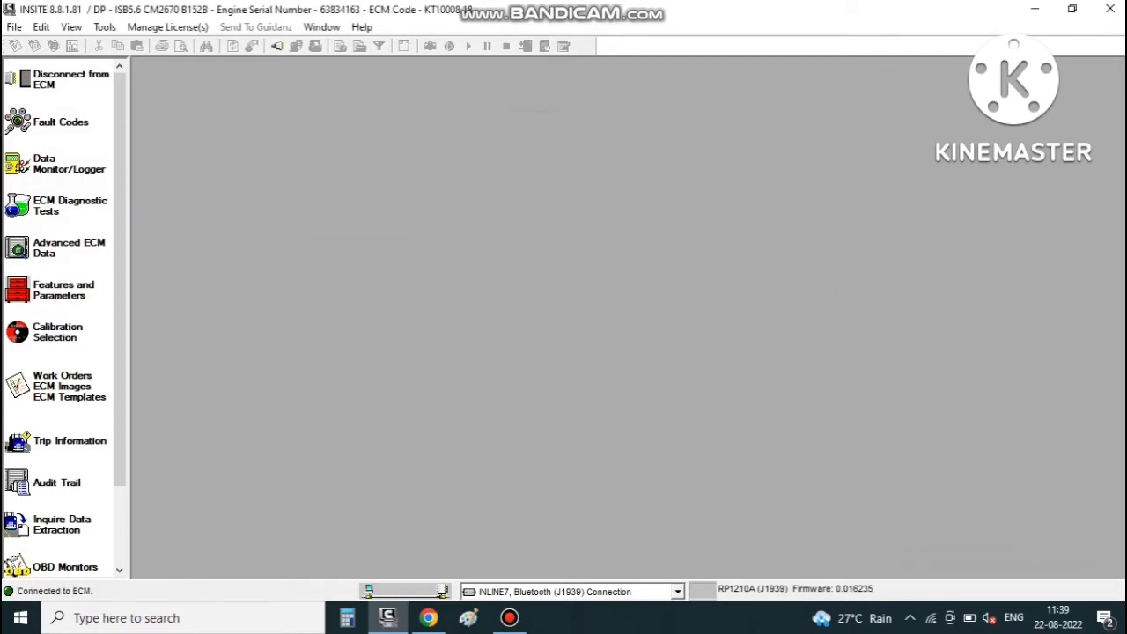
Open the ECM fault codes and examine the listed faults with their status, lamp and description.
left_click(59, 125)
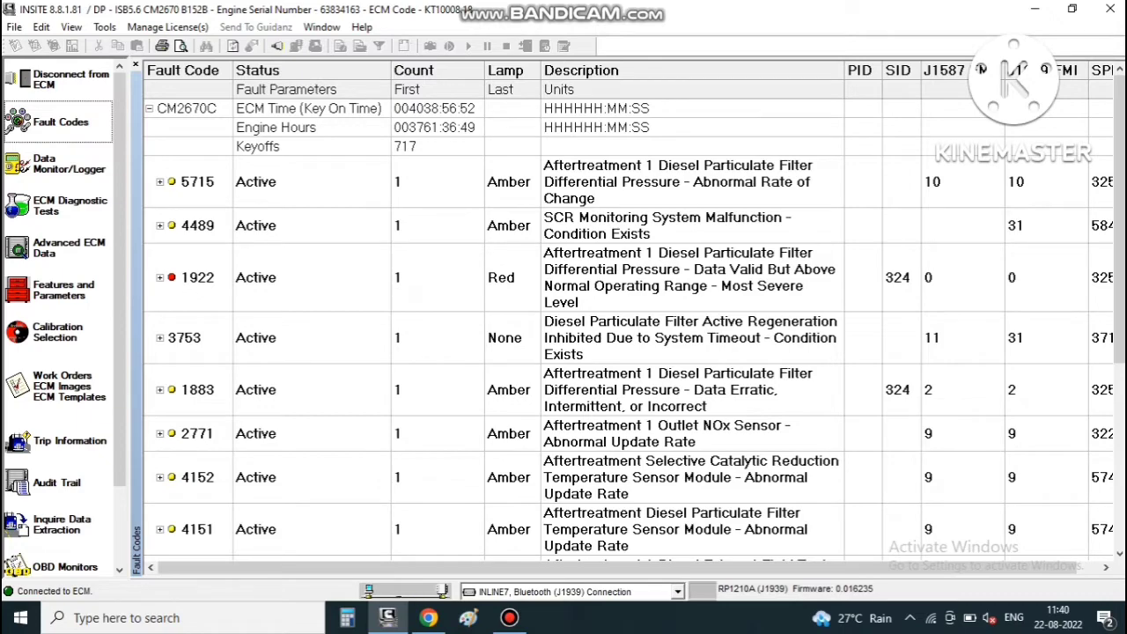
left_click(197, 277)
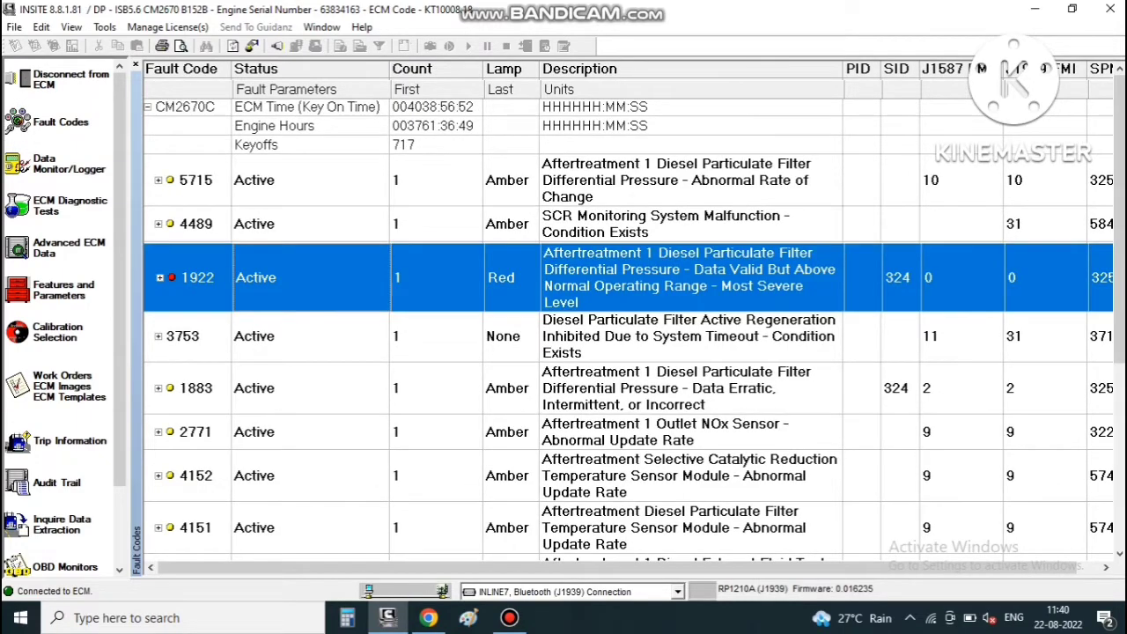
key("Down")
key("Down")
key("Down")
key("Down")
key("Down")
key("Down")
key("Down")
key("Down")
key("Down")
key("Down")
key("Down")
key("Down")
key("Up")
key("Up")
key("Up")
key("Up")
key("Up")
key("Up")
key("Up")
key("Up")
key("Up")
key("Up")
key("Up")
key("Up")
key("Up")
key("Up")
key("Up")
key("Up")
key("Up")
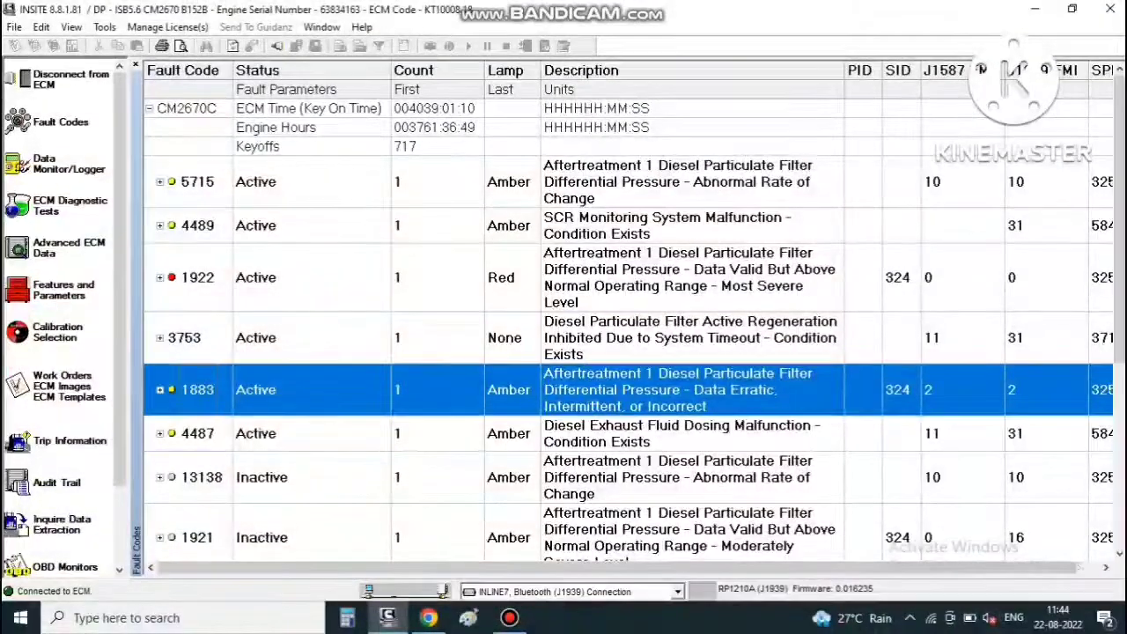
View the troubleshooting page for fault code 1922 with its sensor circuit diagram, and close it.
left_click(197, 278)
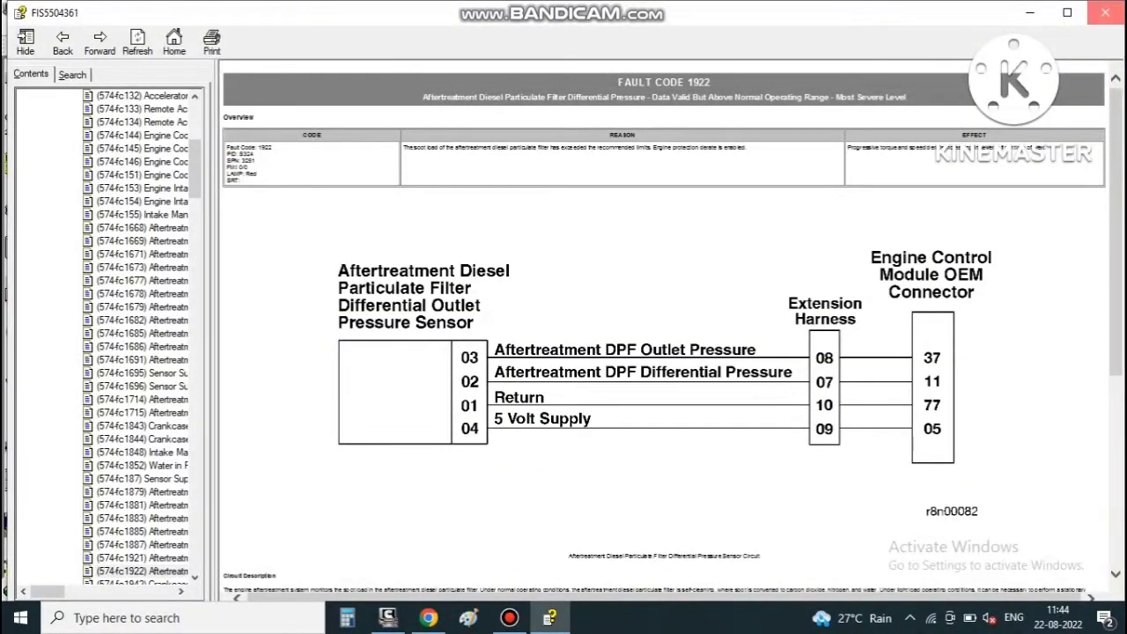
left_click(1104, 13)
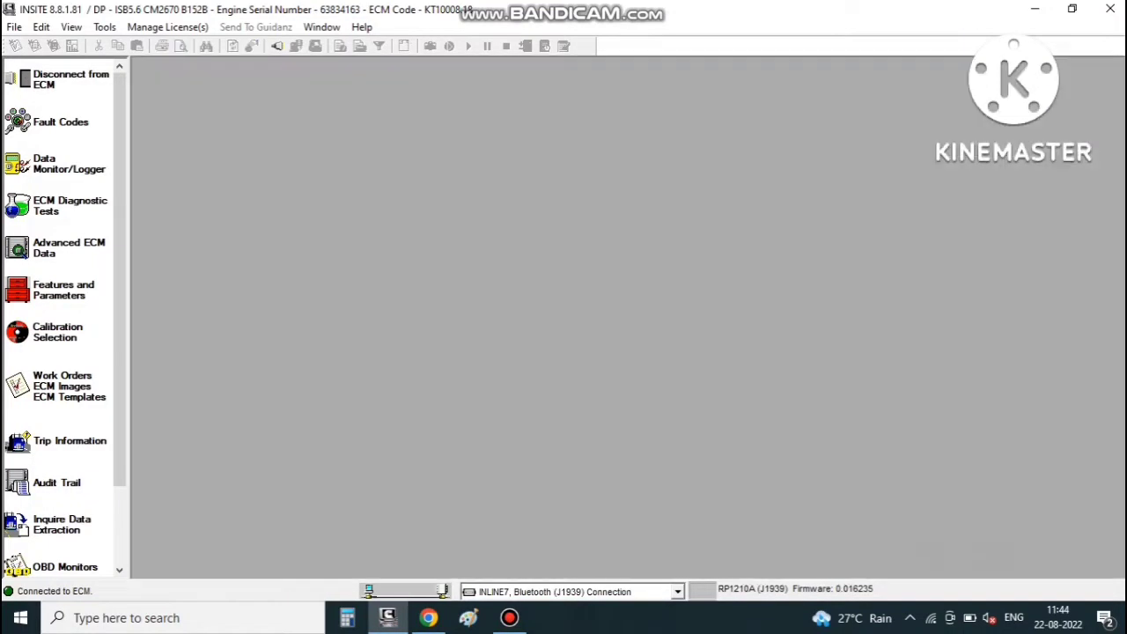
Perform the Aftertreatment Maintenance Filter Installation reset in the advanced ECM data, confirming the key switch off and on requests.
left_click(62, 247)
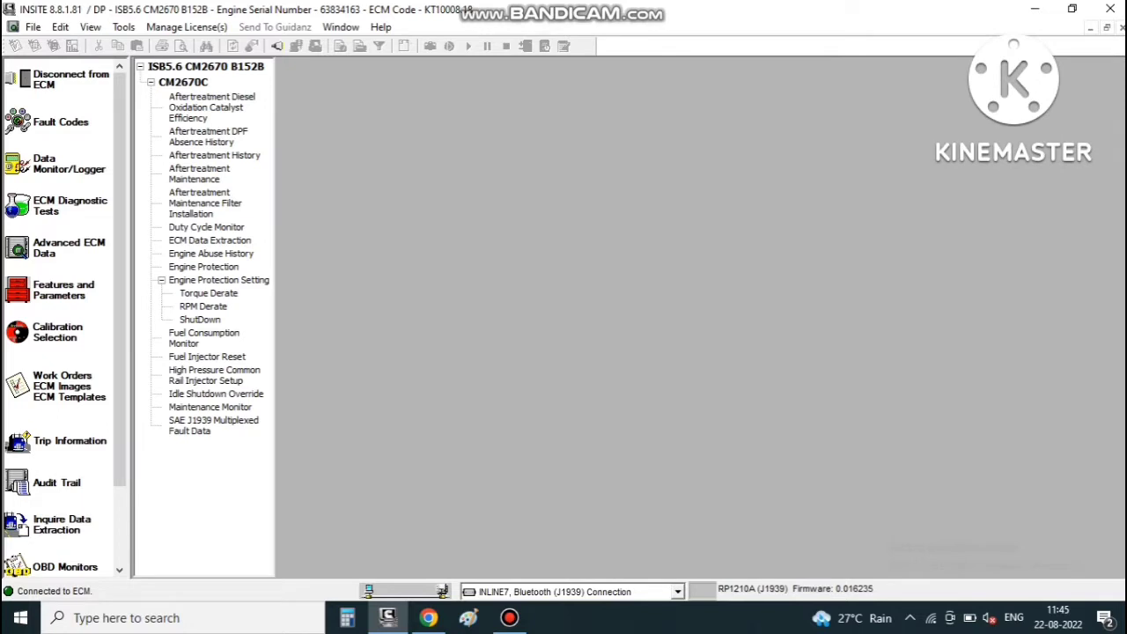
left_click(205, 203)
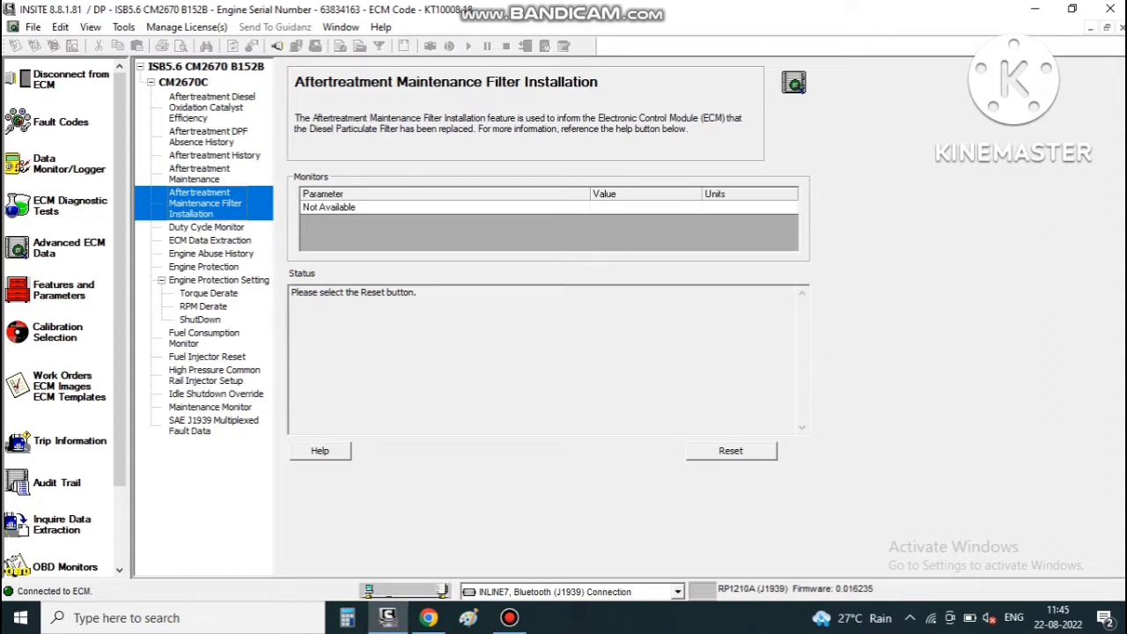
left_click(731, 450)
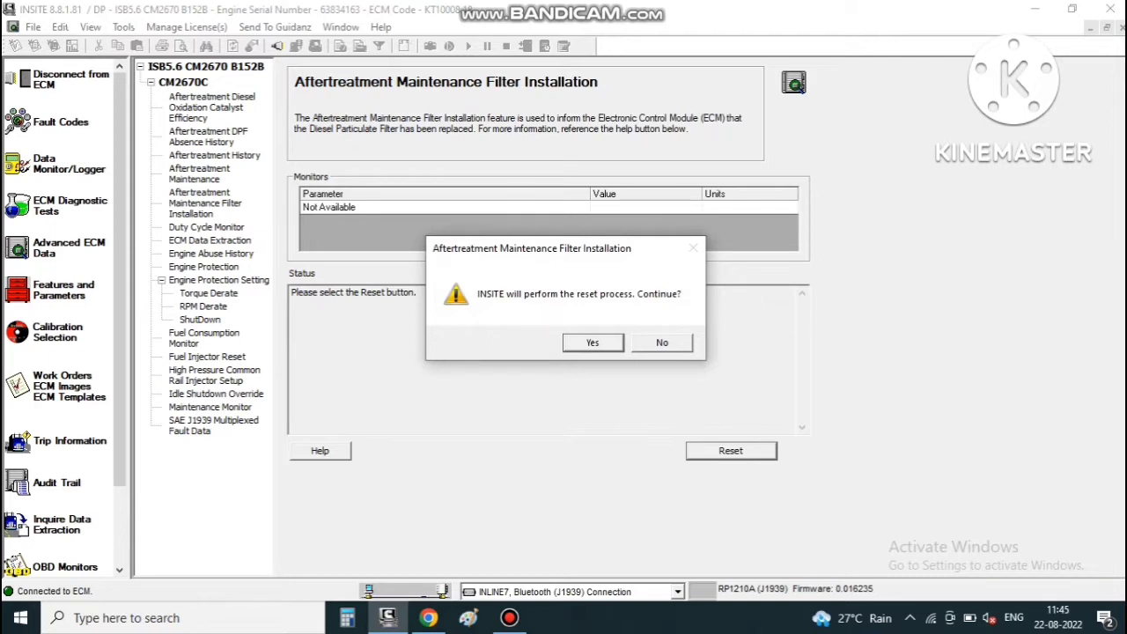
key("Return")
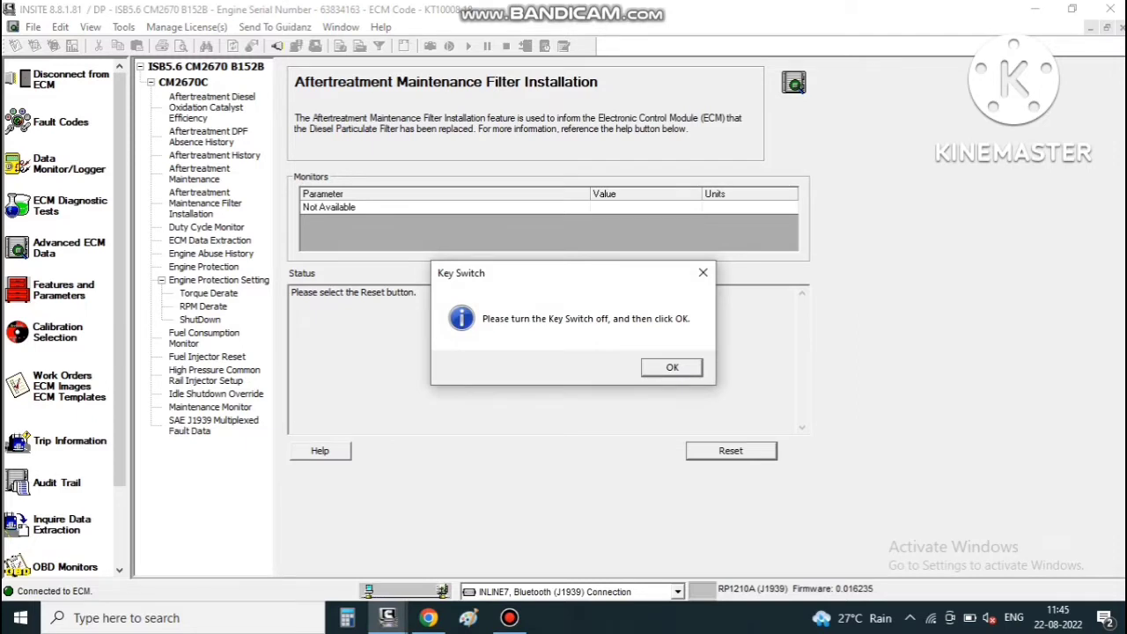
key("Return")
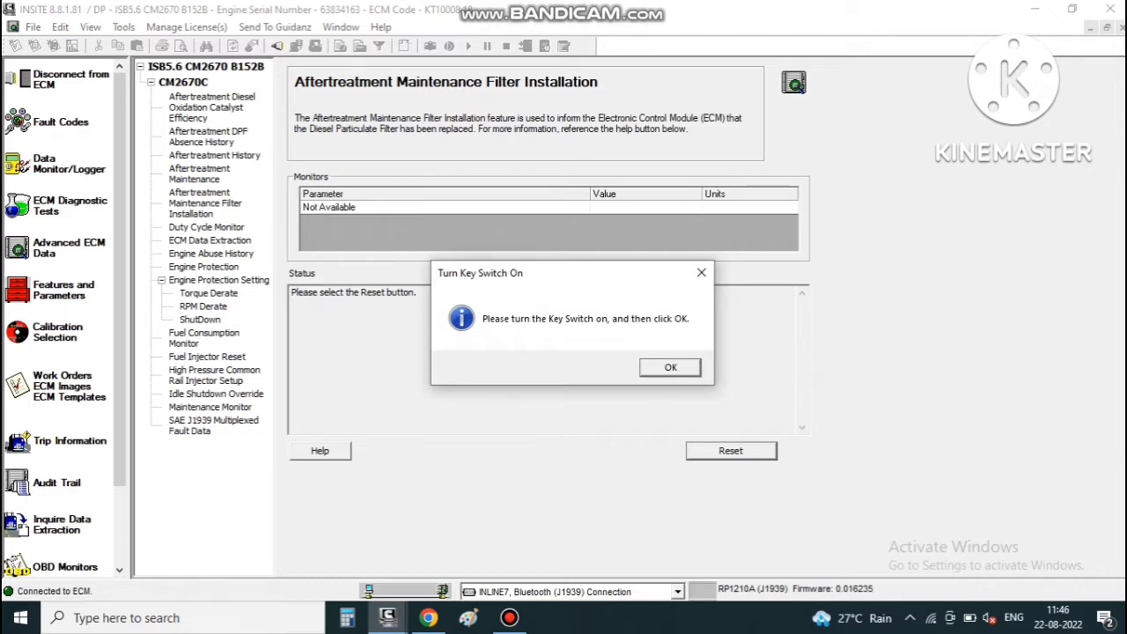
left_click(670, 367)
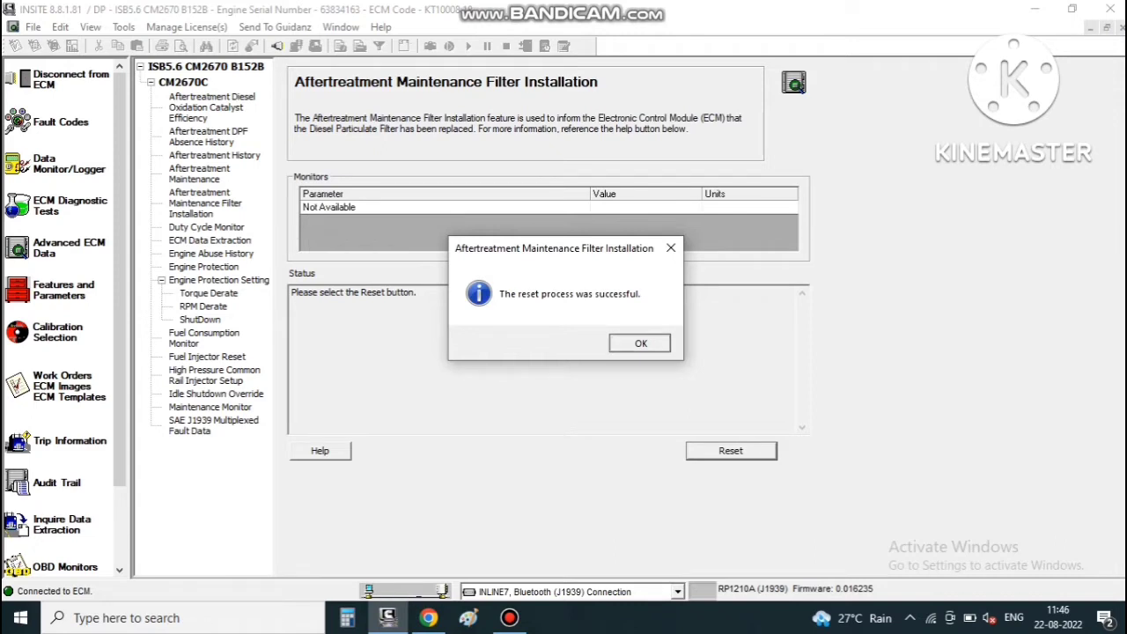
key("Return")
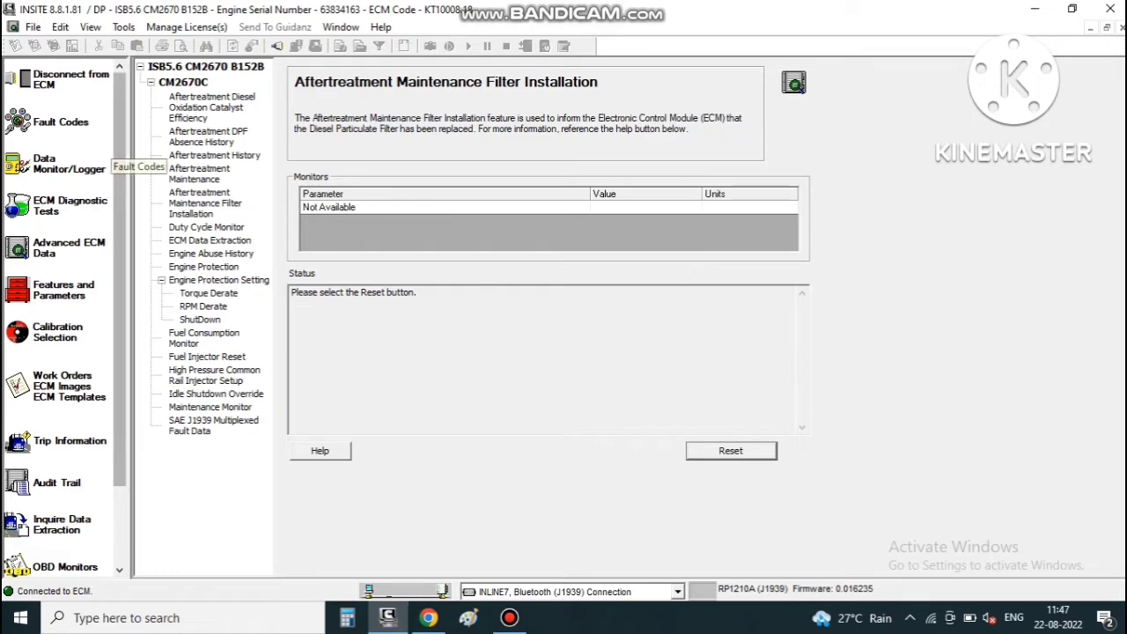
Reopen the fault codes and reset all faults, confirming the key switch requests.
left_click(97, 136)
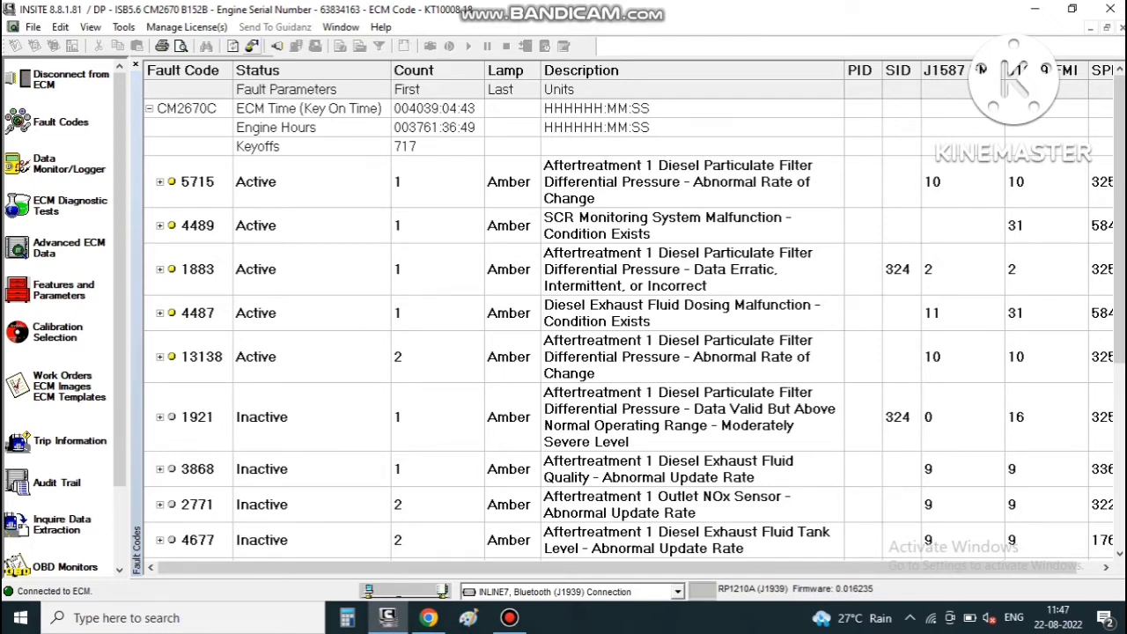
left_click(252, 46)
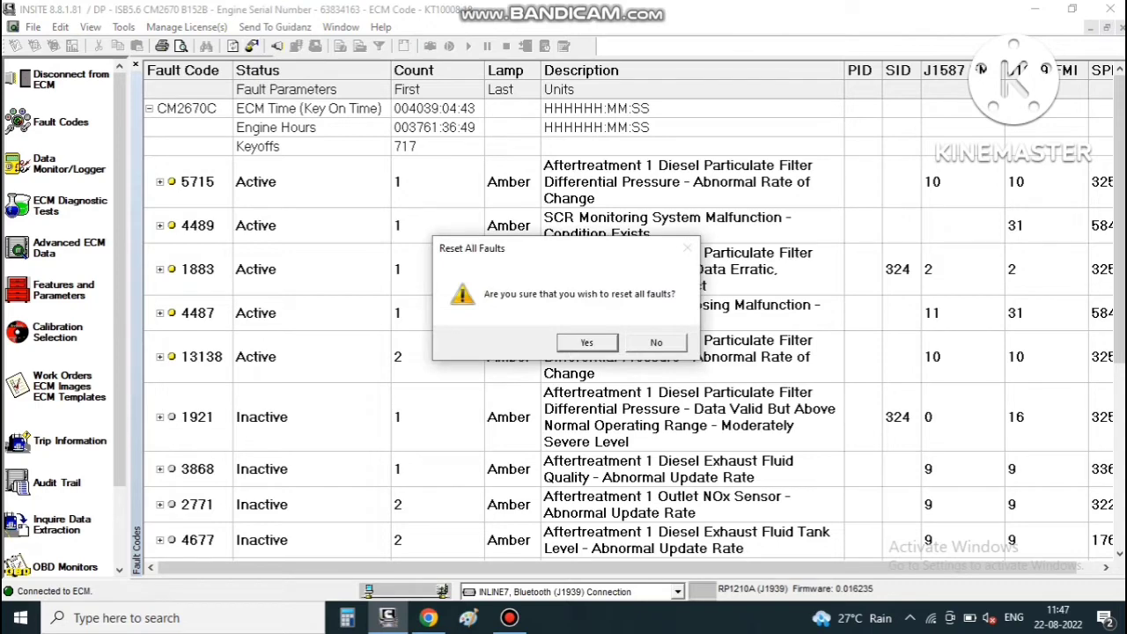
key("Return")
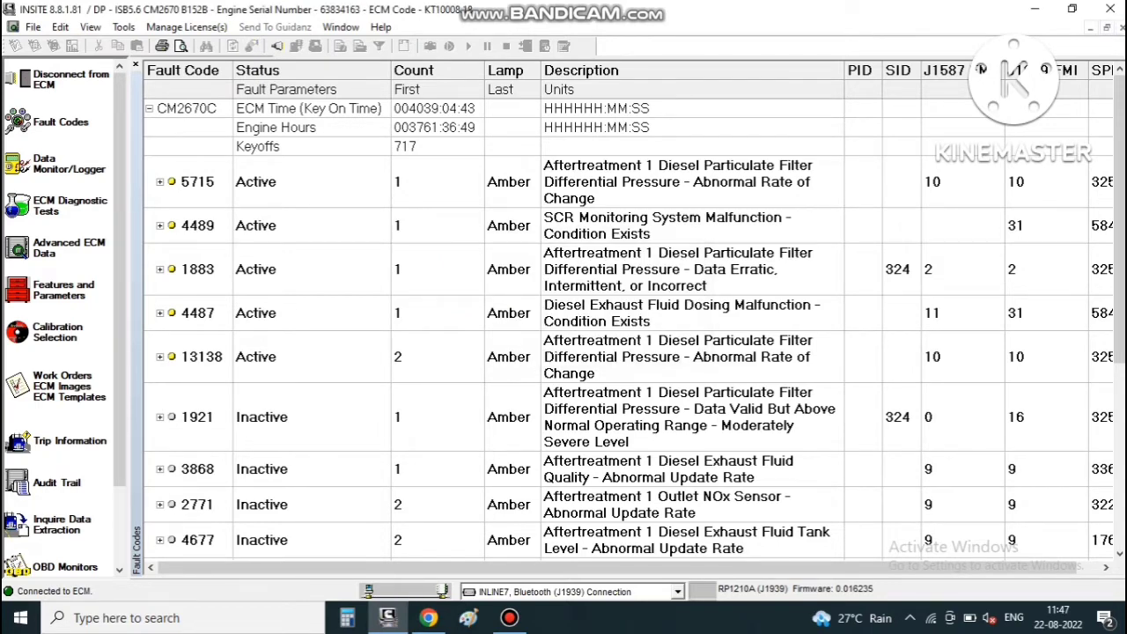
key("Return")
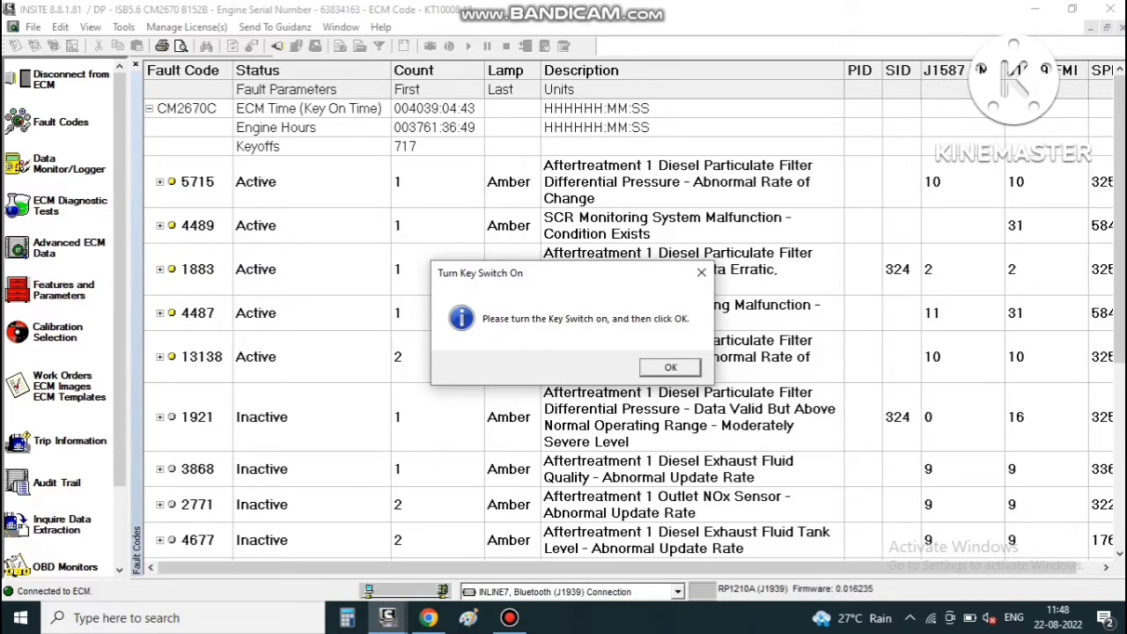
key("Return")
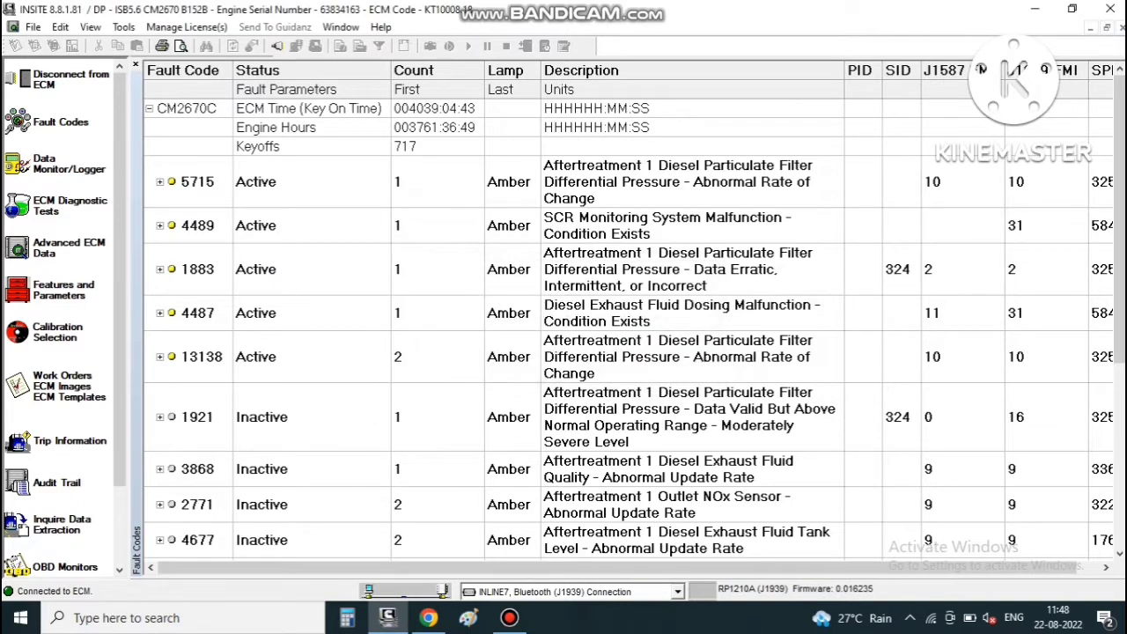